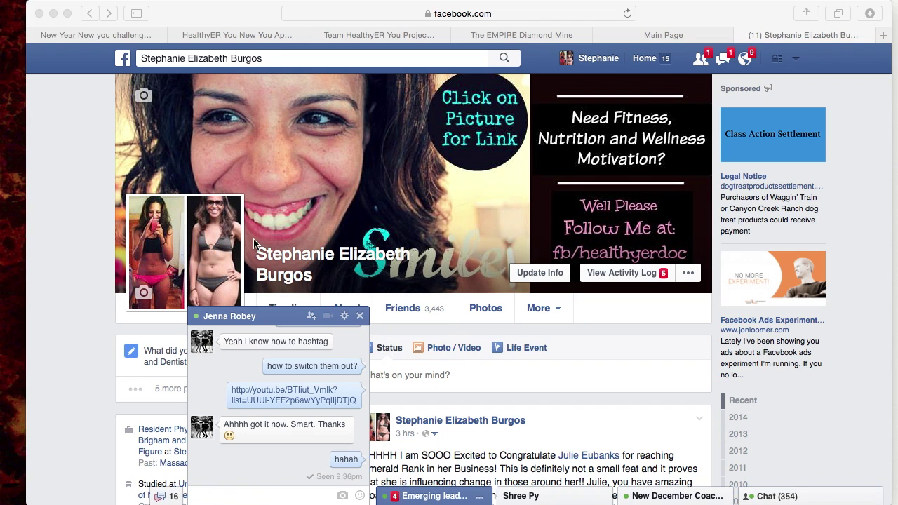
Switch from the profile to the News Feed home and minimise the open chat conversation
left_click(125, 66)
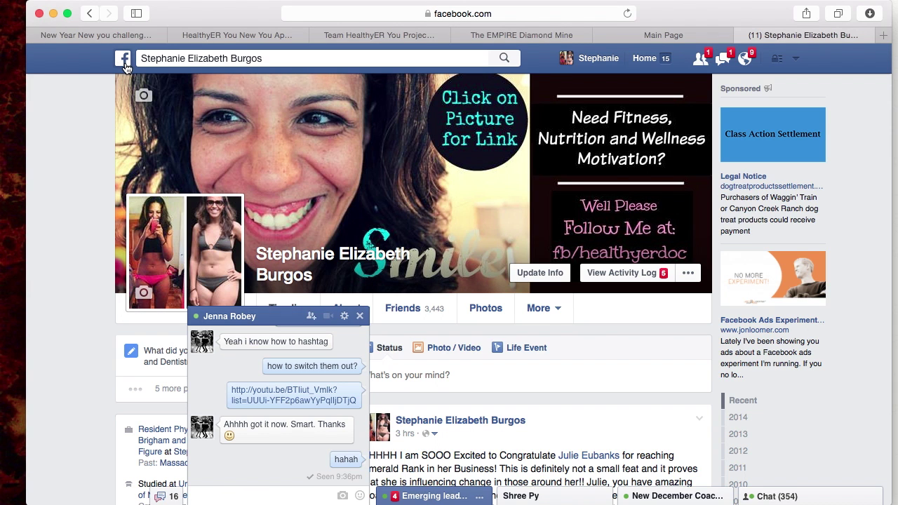
left_click(125, 66)
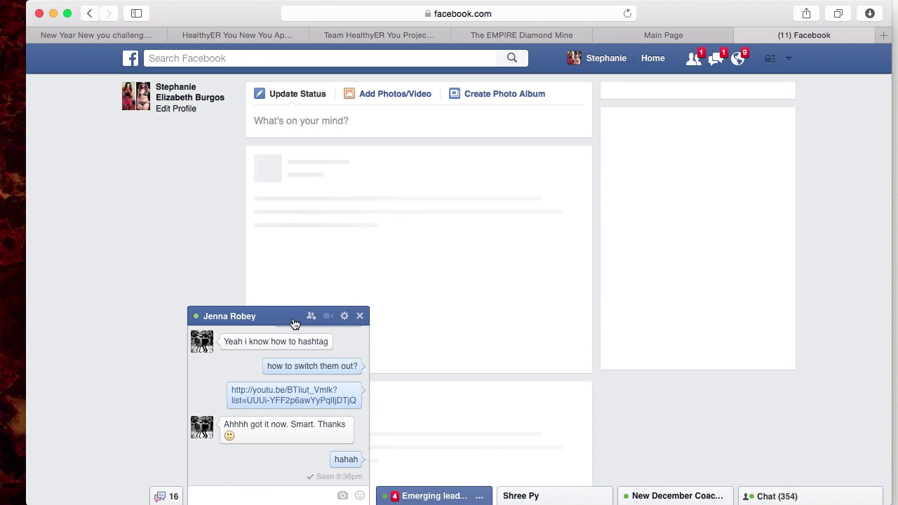
left_click(294, 321)
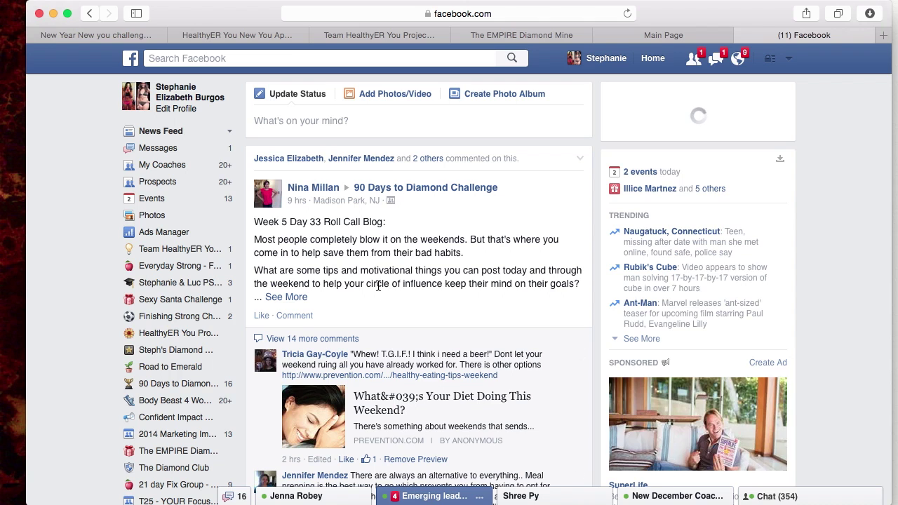
Scroll down the left sidebar to bring the Pages section with Create Page into view
scroll(153, 238, "down", 3)
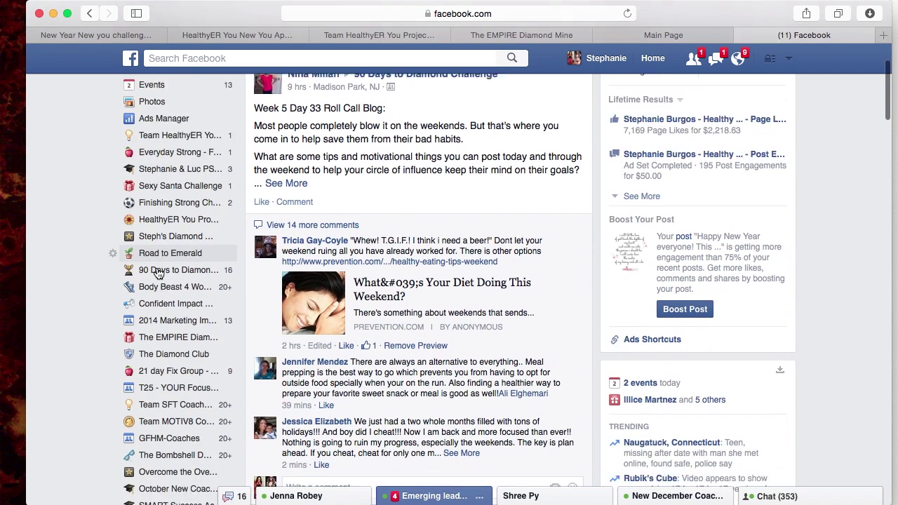
scroll(158, 274, "down", 10)
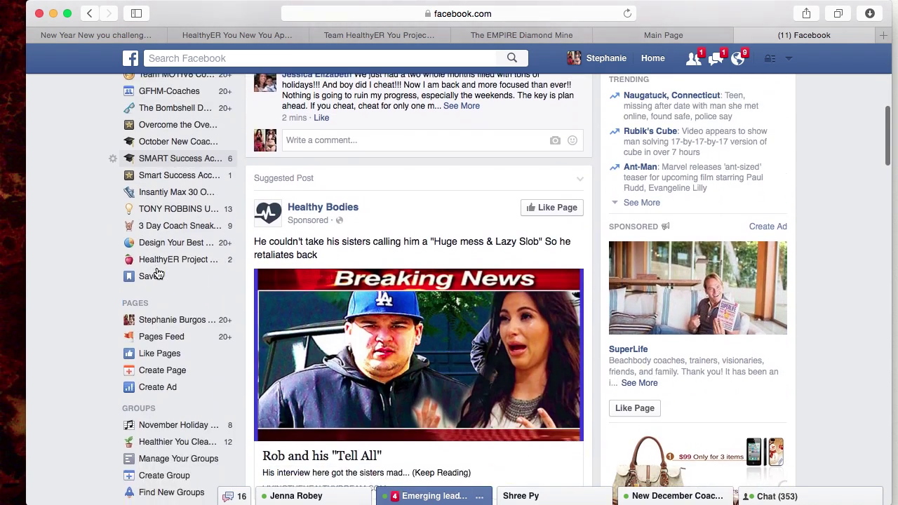
scroll(157, 274, "down", 2)
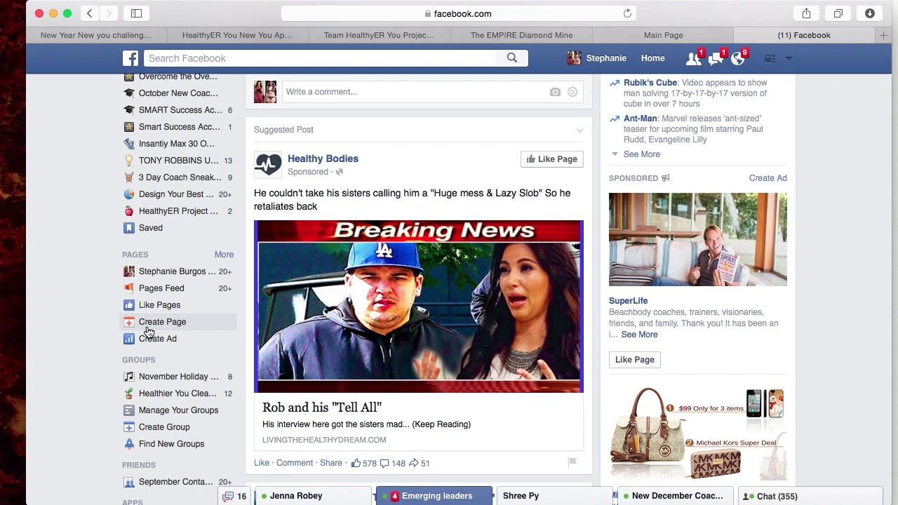
Start a new Page and pick the Artist, Band or Public Figure page type
left_click(149, 332)
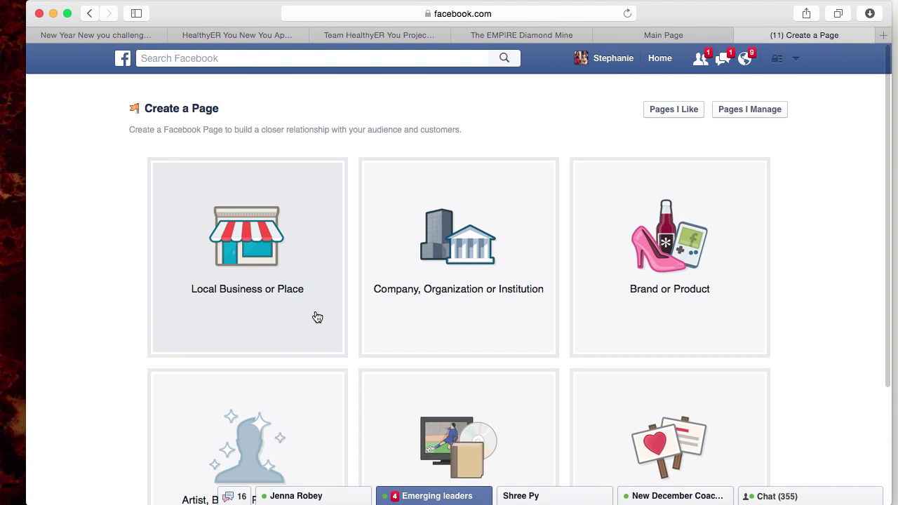
scroll(316, 316, "down", 1)
scroll(316, 316, "down", 1)
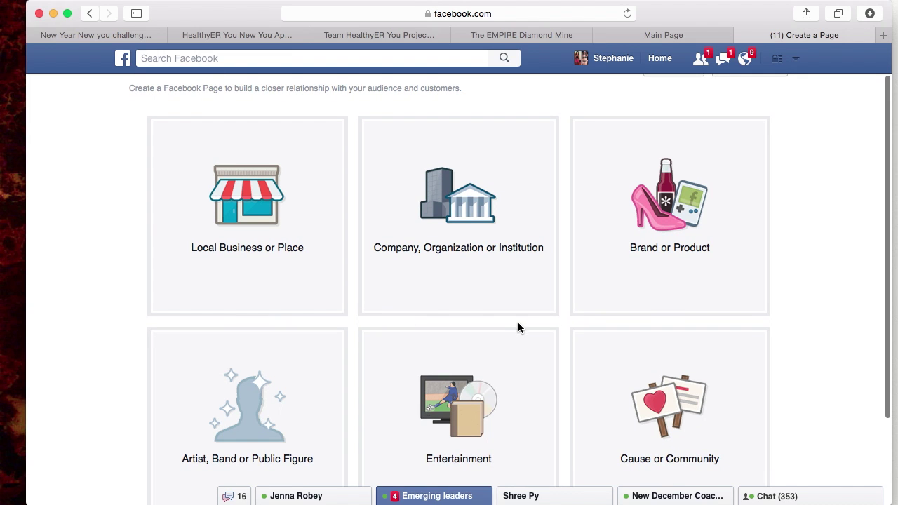
scroll(506, 324, "down", 1)
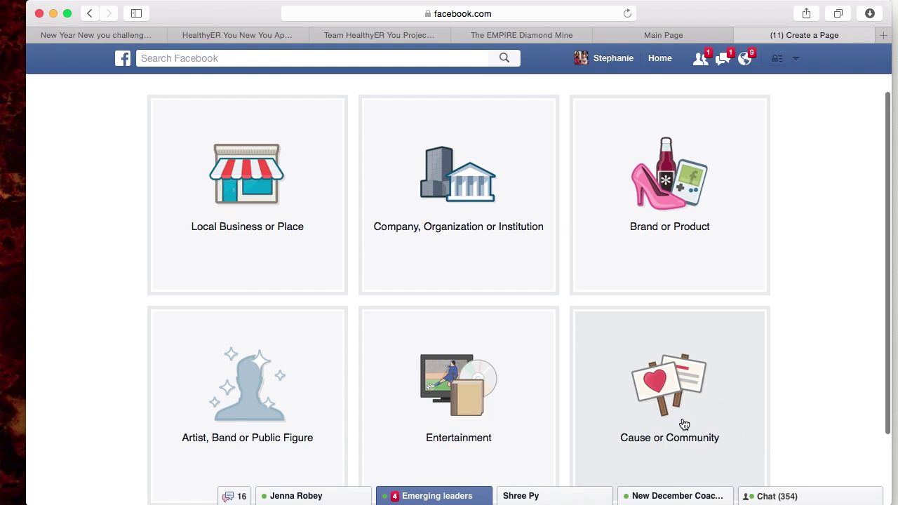
scroll(278, 391, "down", 4)
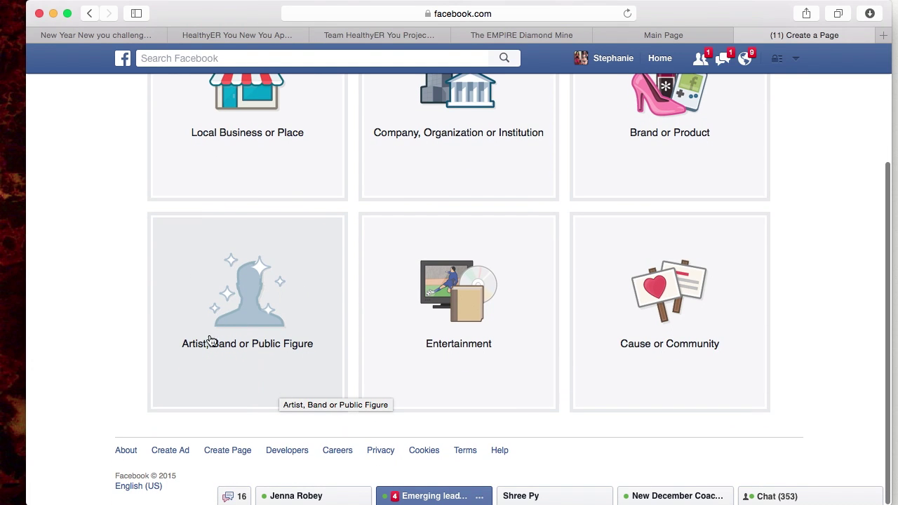
left_click(224, 296)
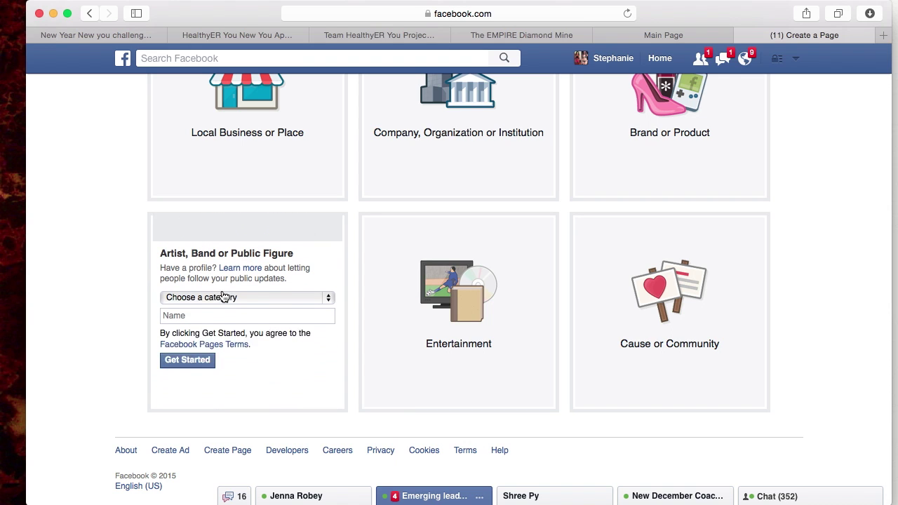
Create a page in the Public Figure category named 'Victor Burgos'
left_click(267, 271)
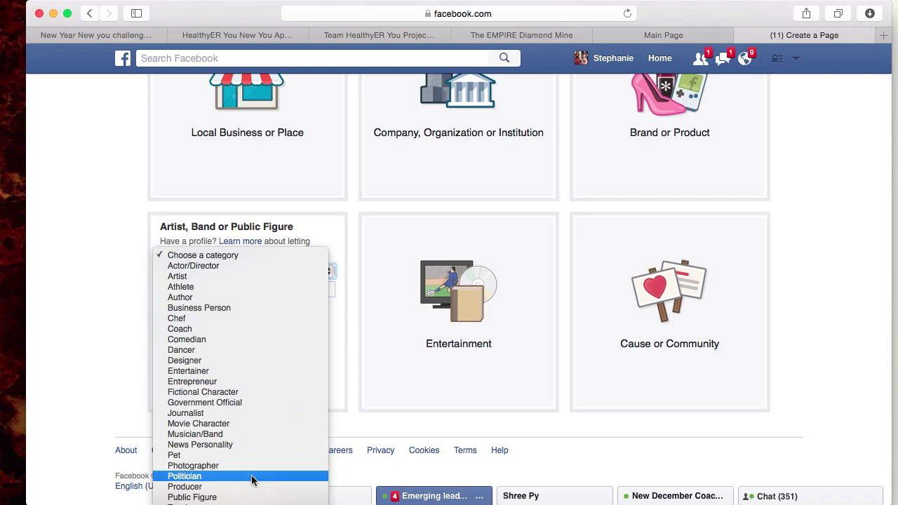
left_click(251, 496)
left_click(212, 294)
type("V")
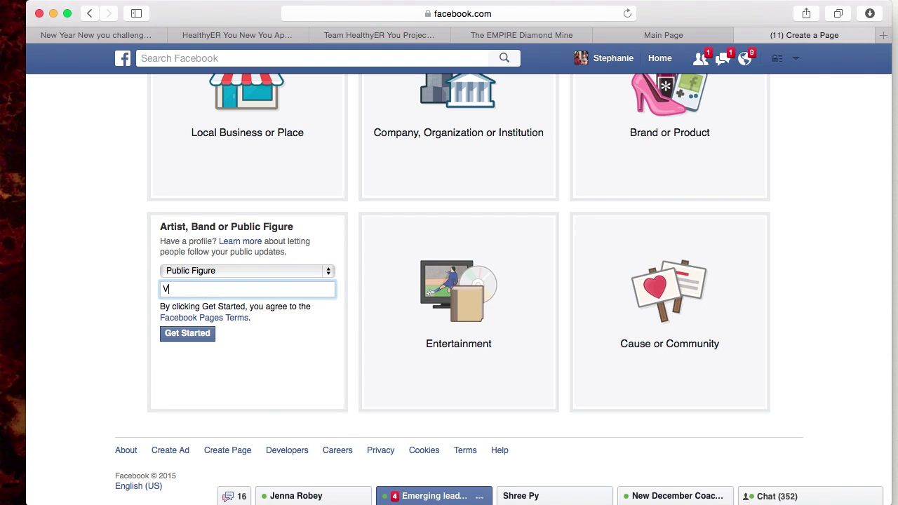
type("ictor Burgos")
left_click(194, 335)
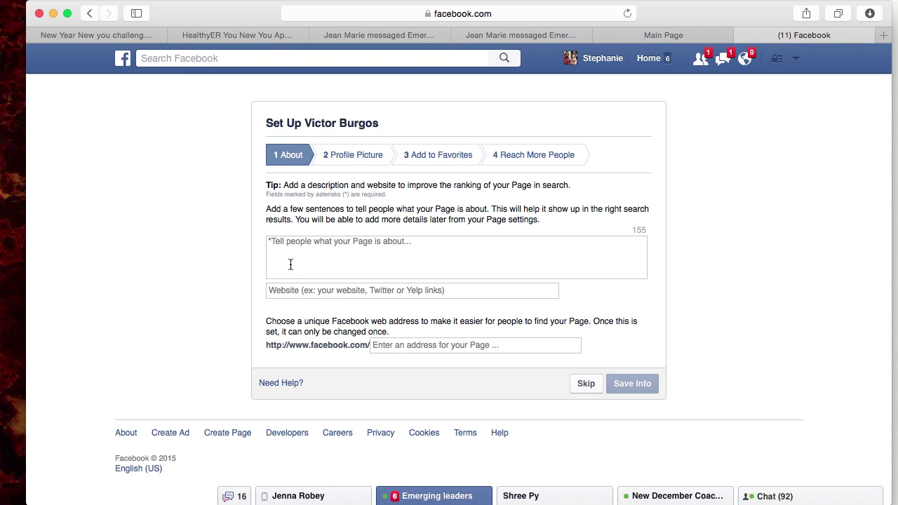
Add the description 'This page is for support and health tips' and skip the profile picture
left_click(326, 256)
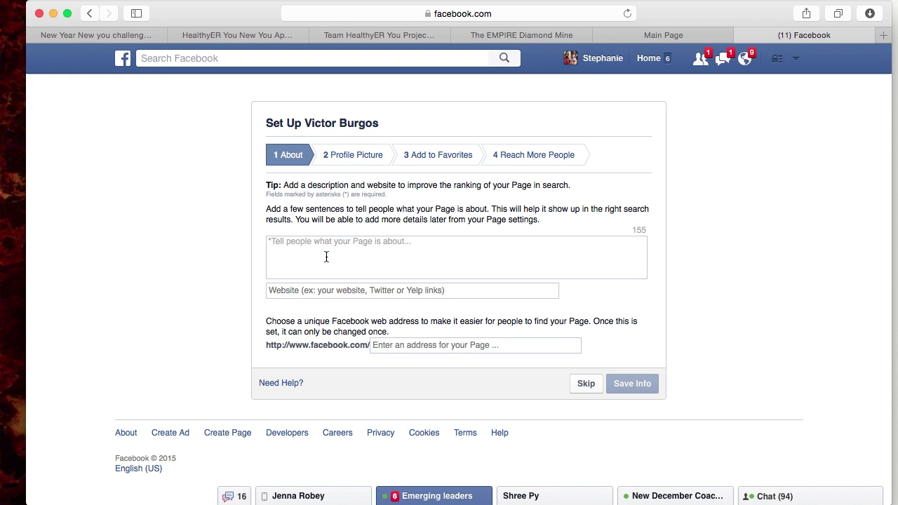
type("hig")
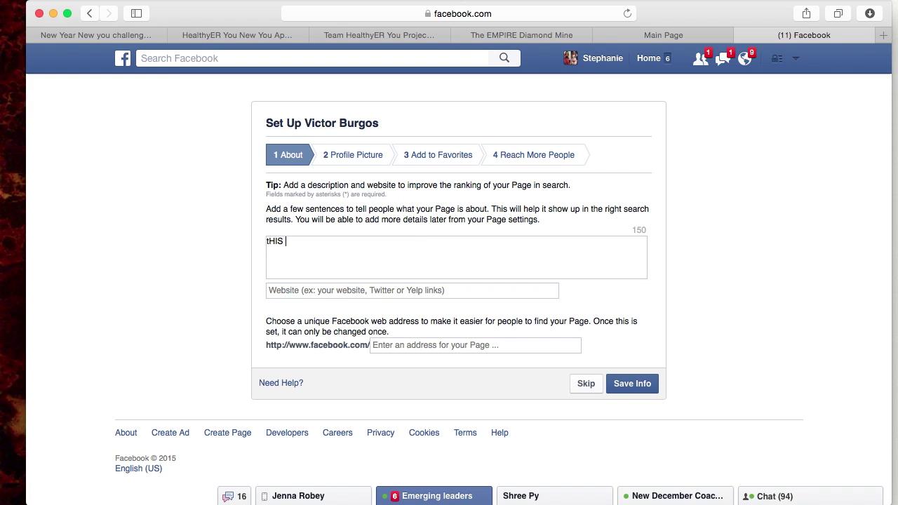
key("BackSpace")
key("BackSpace")
key("BackSpace")
type("This page is for support and ")
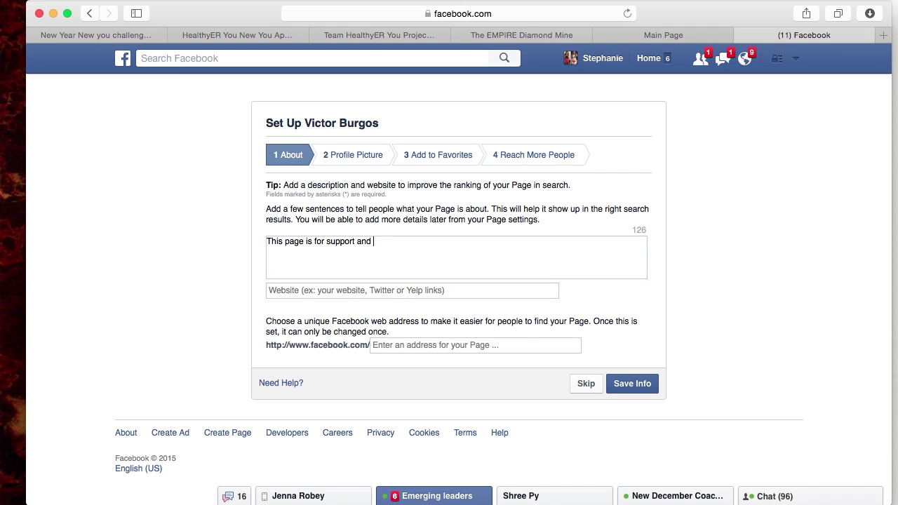
type("health tips")
left_click(635, 385)
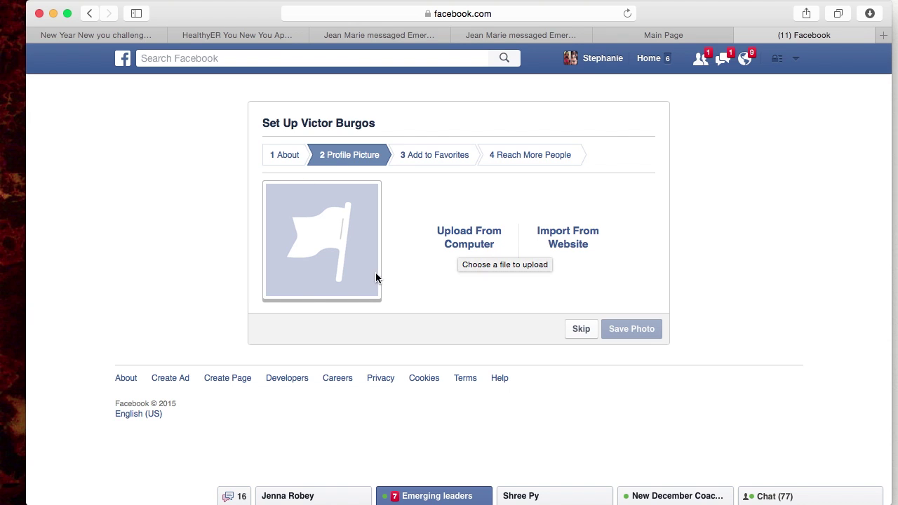
left_click(576, 326)
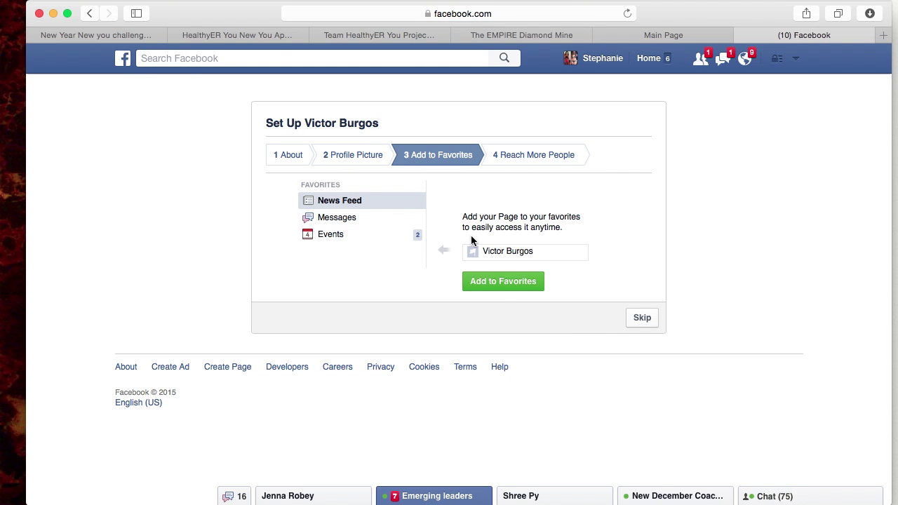
Add Victor Burgos to favorites and finish setup without creating an ad
left_click(499, 285)
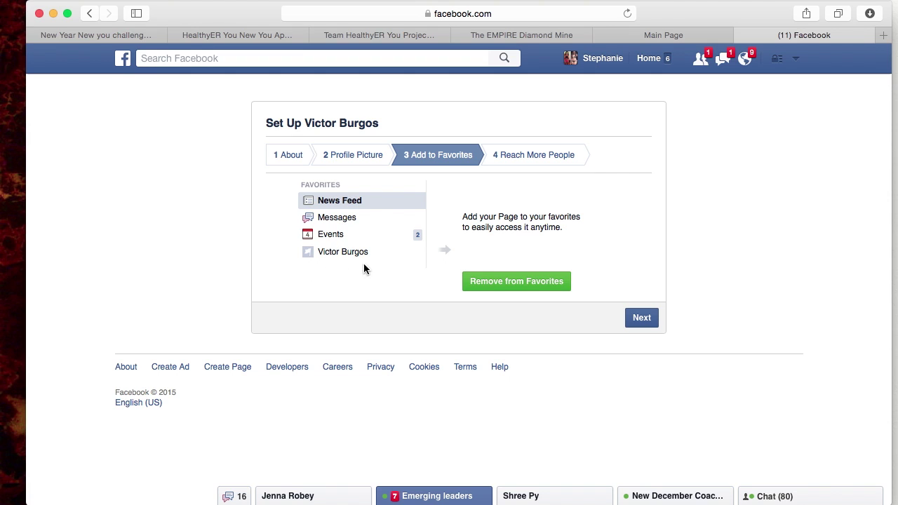
left_click(636, 316)
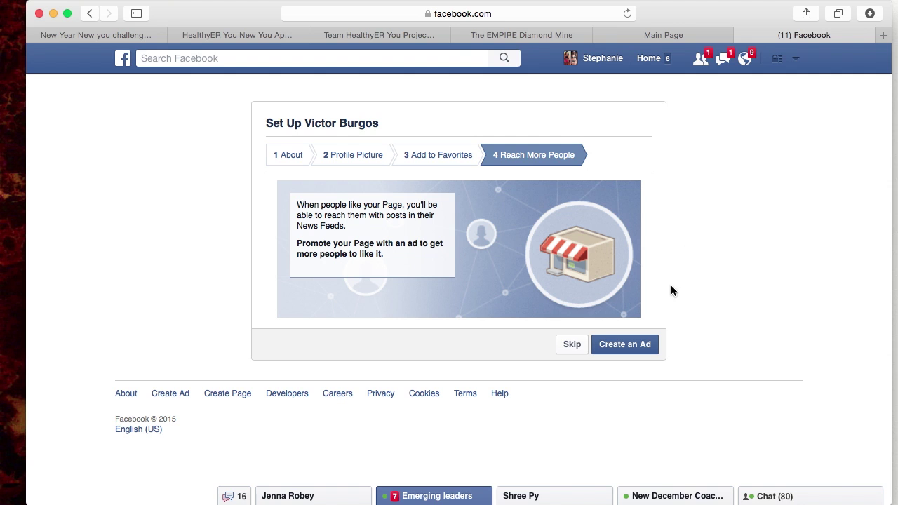
left_click(569, 345)
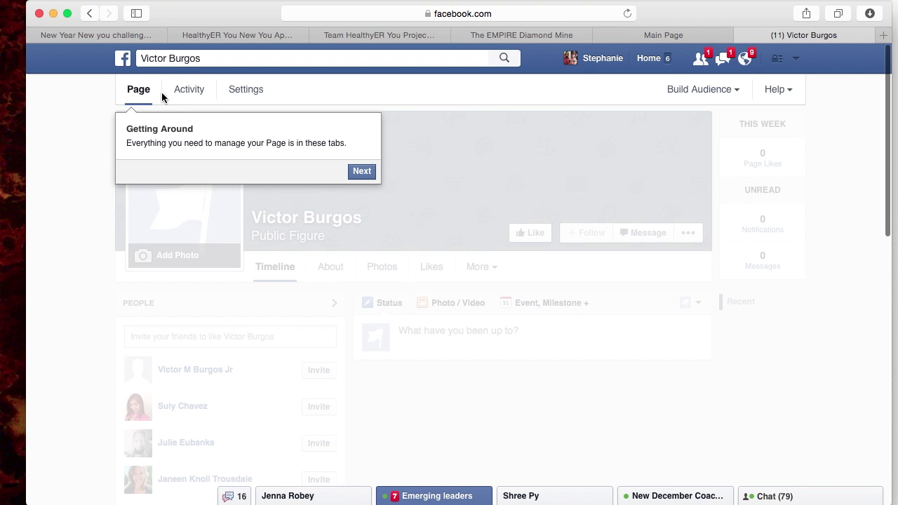
Like the Victor Burgos page and step through the tour tips until dismissed
left_click(362, 170)
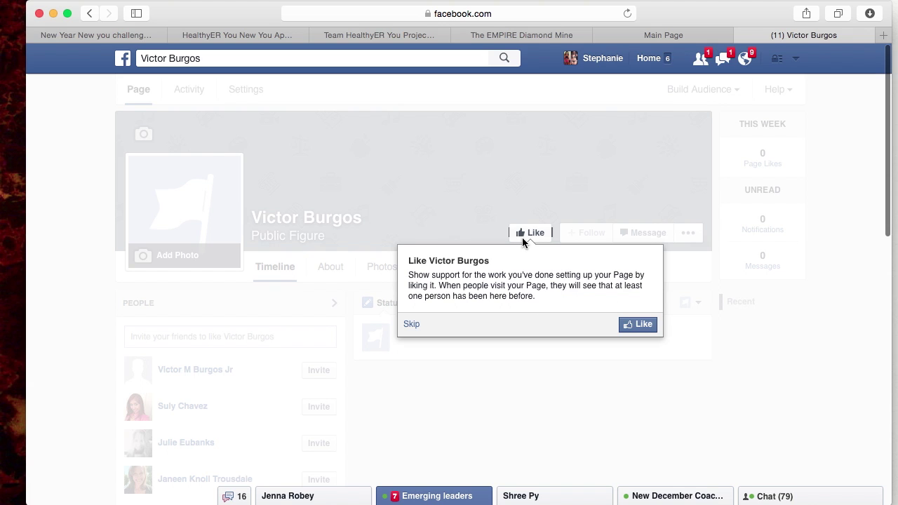
left_click(640, 327)
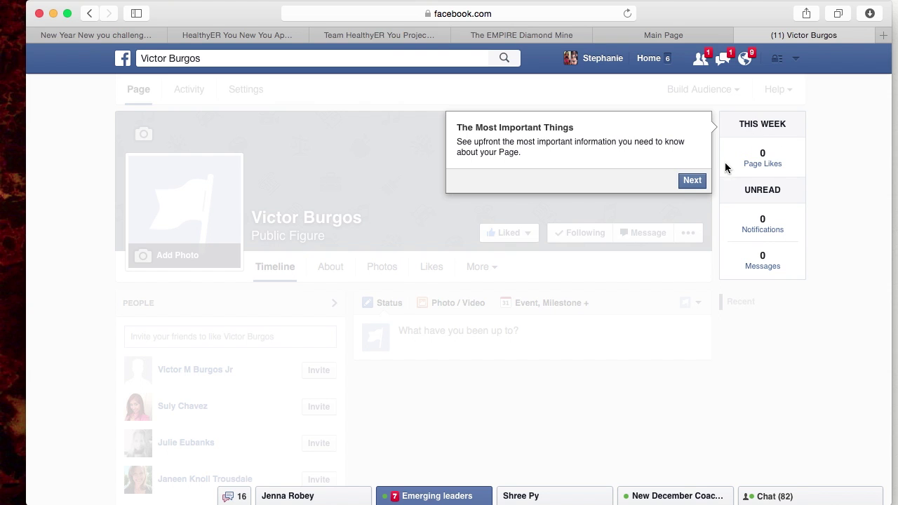
left_click(693, 183)
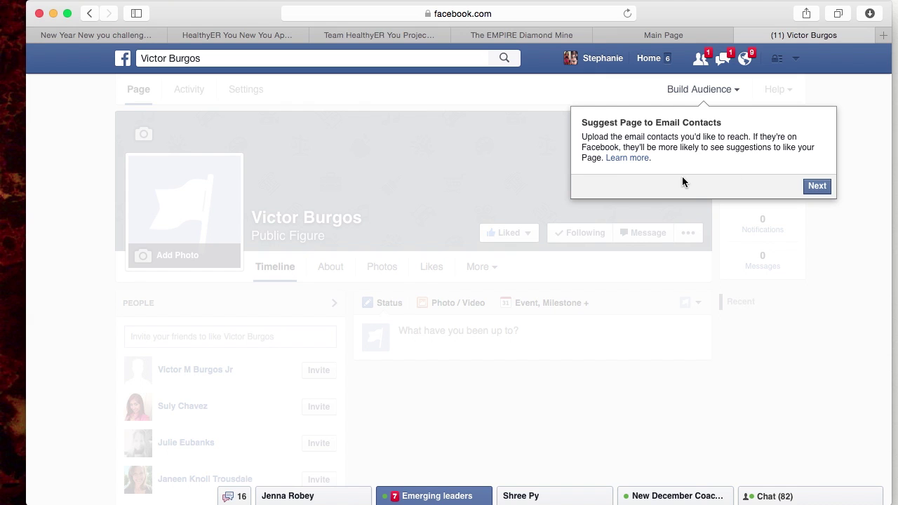
left_click(816, 186)
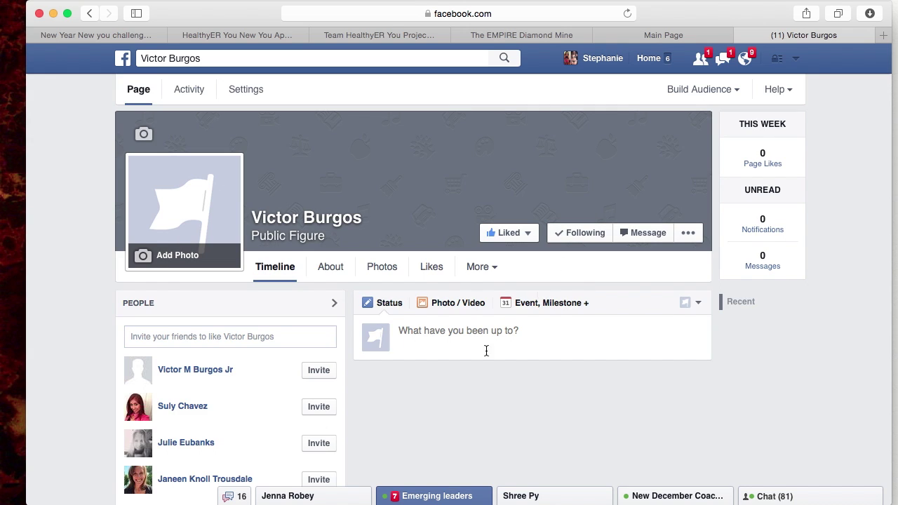
scroll(454, 382, "down", 1)
scroll(454, 387, "down", 2)
scroll(454, 387, "up", 2)
scroll(454, 388, "down", 1)
scroll(454, 388, "down", 1)
scroll(454, 388, "up", 2)
scroll(454, 388, "down", 2)
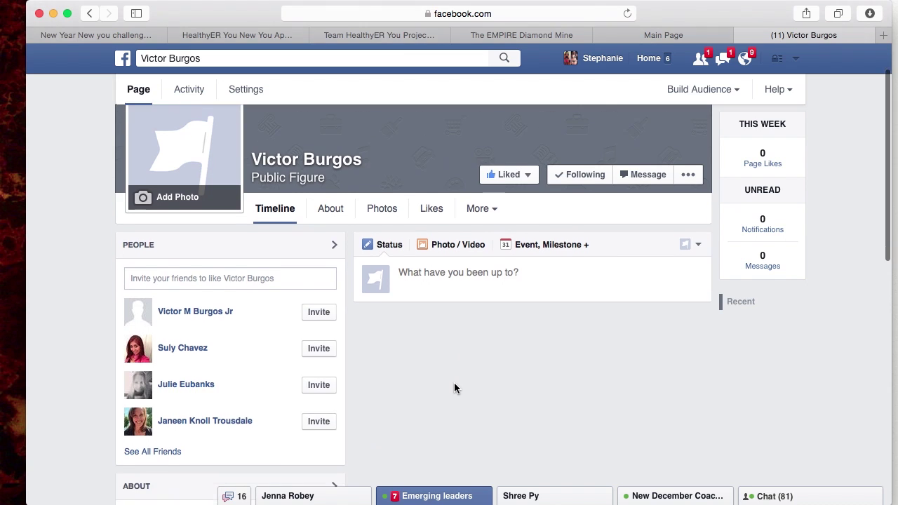
scroll(453, 386, "down", 3)
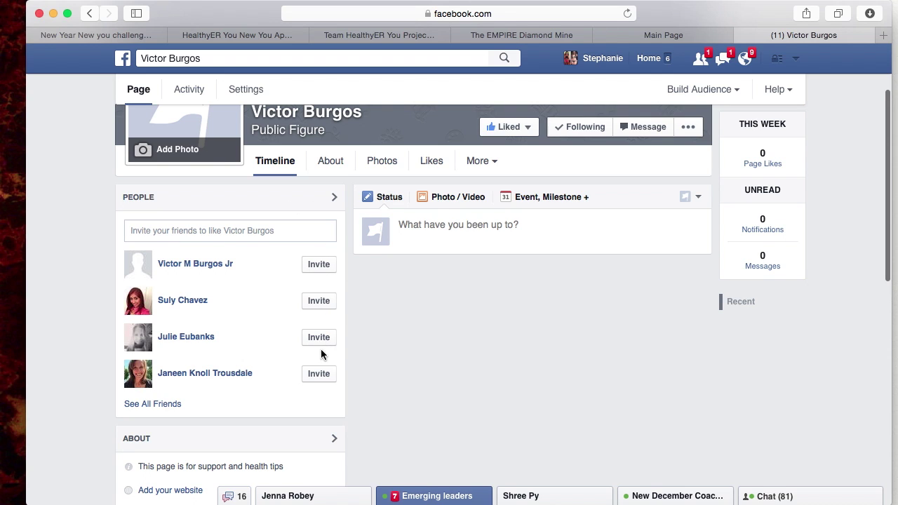
left_click(206, 236)
type("steph")
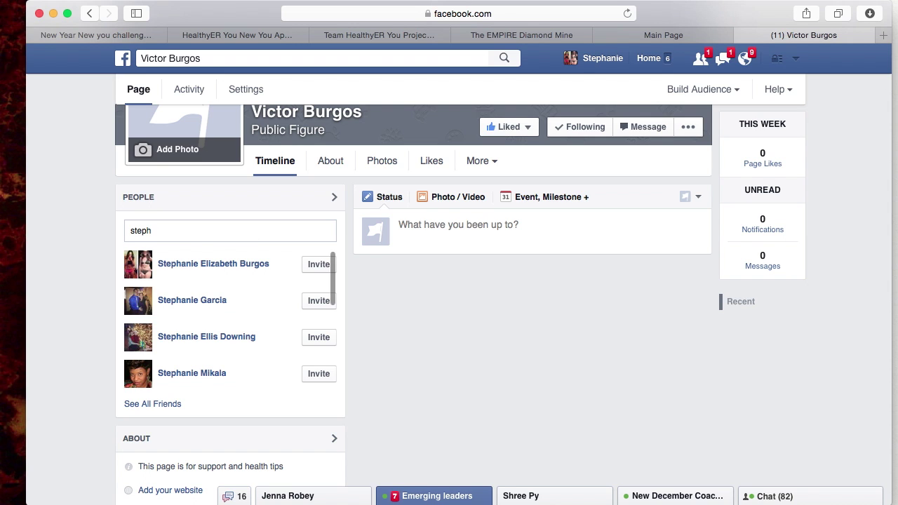
Send a page invite to the first matching friend, then check and close notifications
left_click(319, 264)
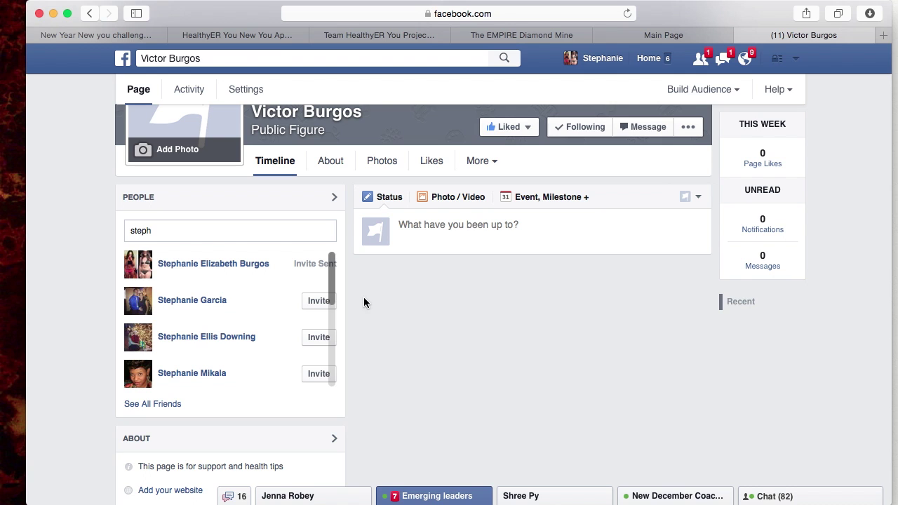
left_click(745, 59)
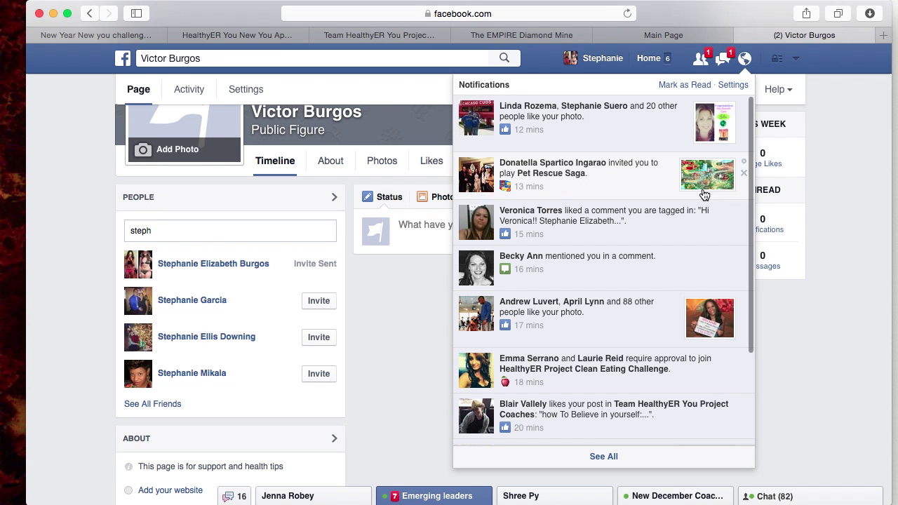
left_click(387, 293)
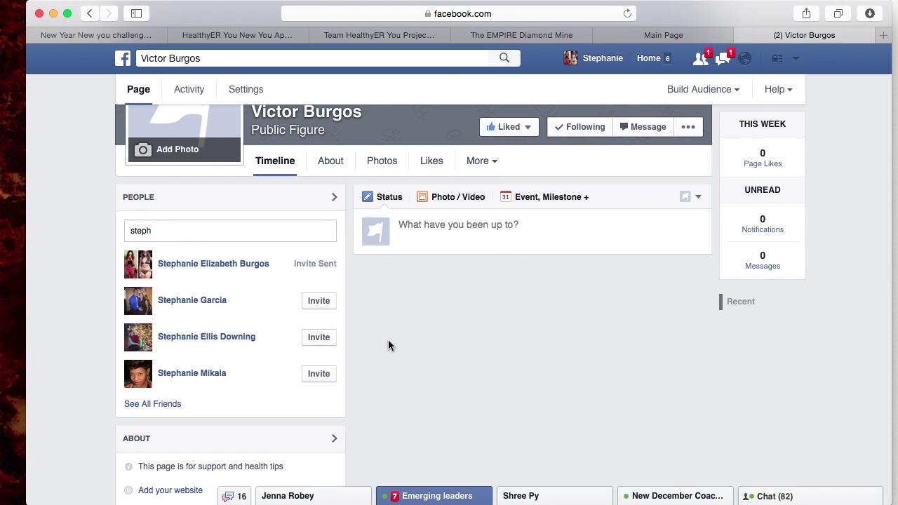
scroll(388, 344, "down", 5)
scroll(388, 339, "up", 8)
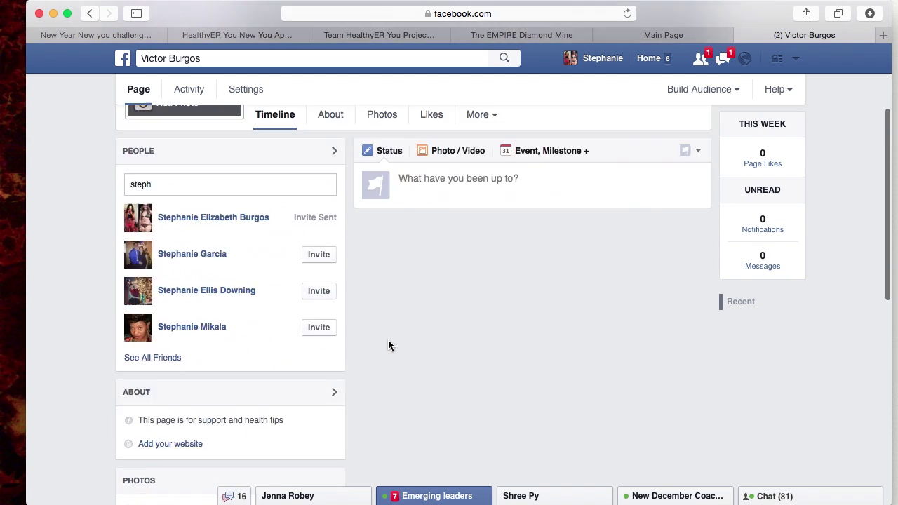